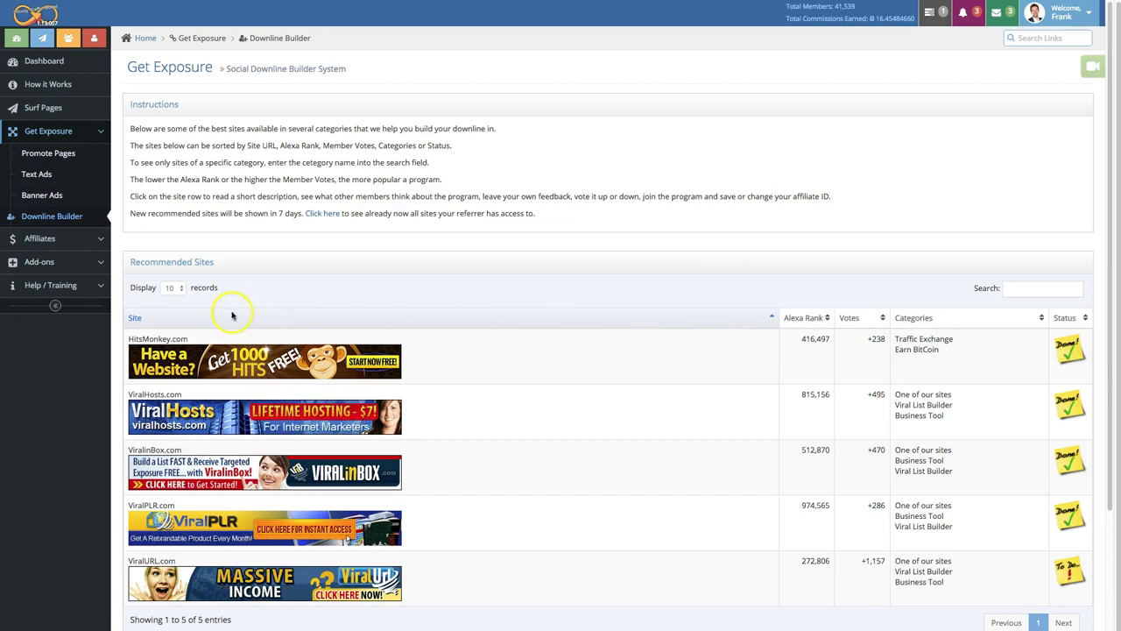
# Step: Try sorting by Site name and Alexa Rank, then sort by Votes, highest first
pyautogui.click(347, 320)
pyautogui.click(344, 320)
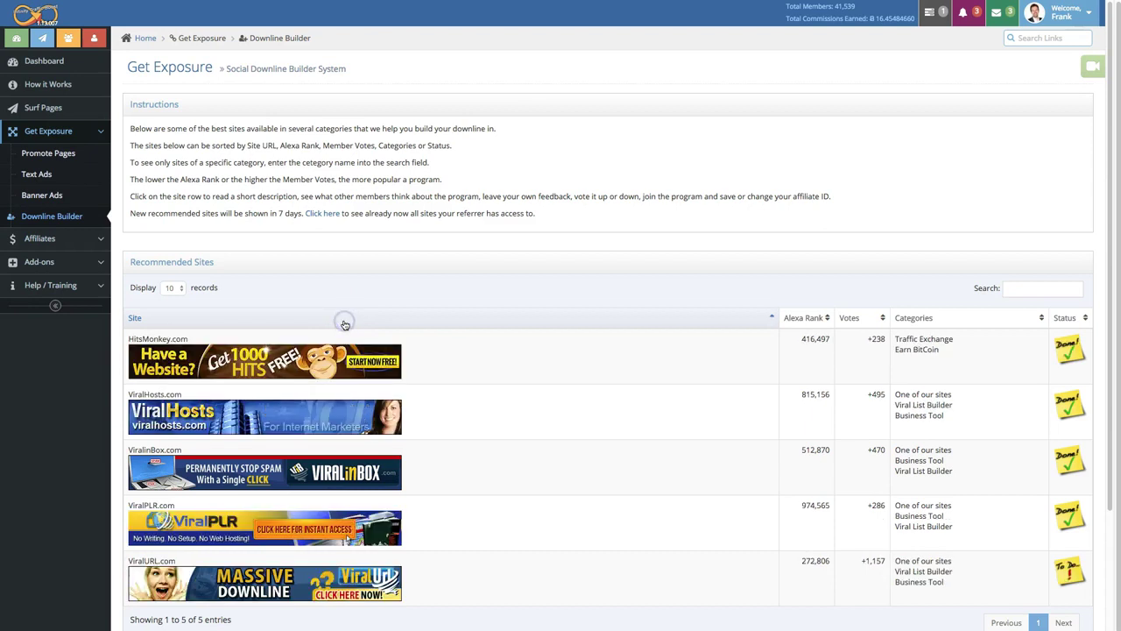
pyautogui.click(804, 319)
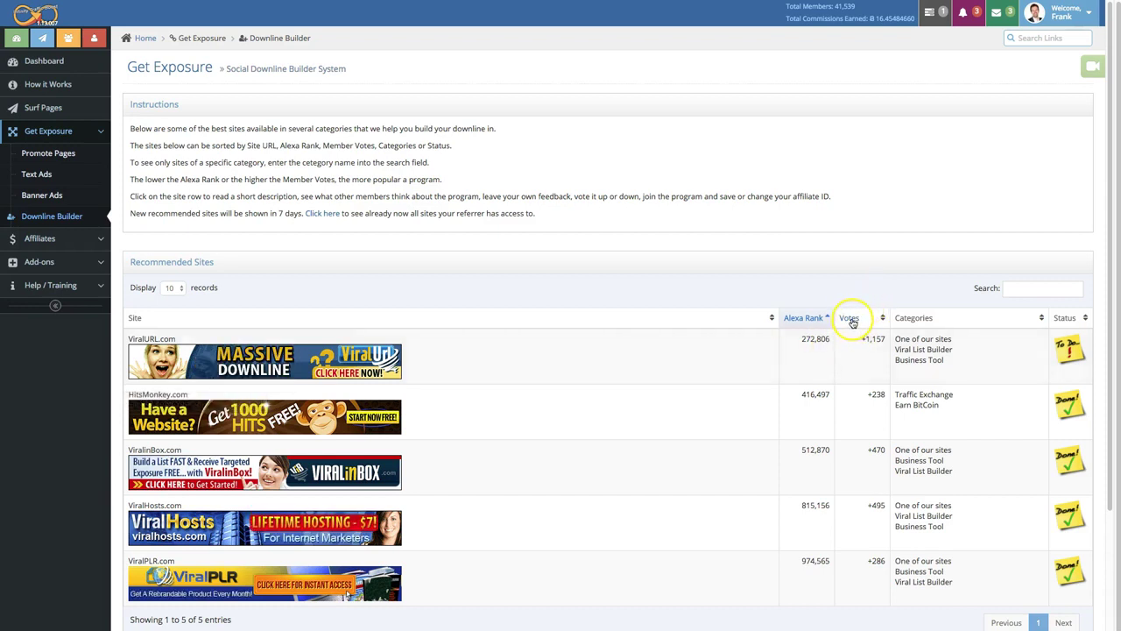
pyautogui.click(851, 319)
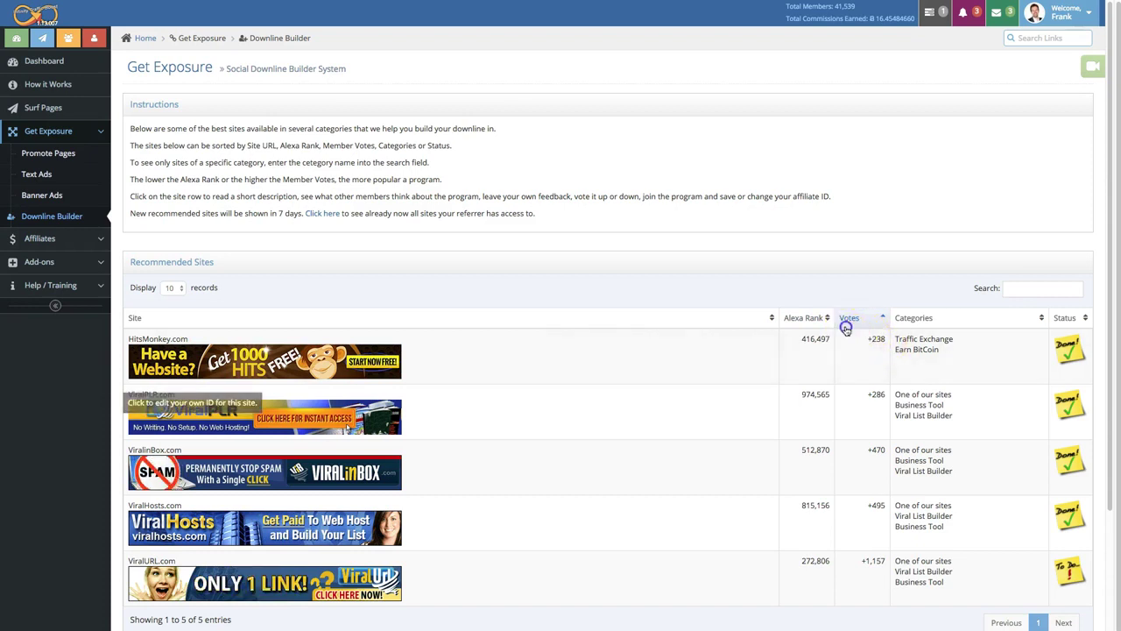
pyautogui.click(846, 320)
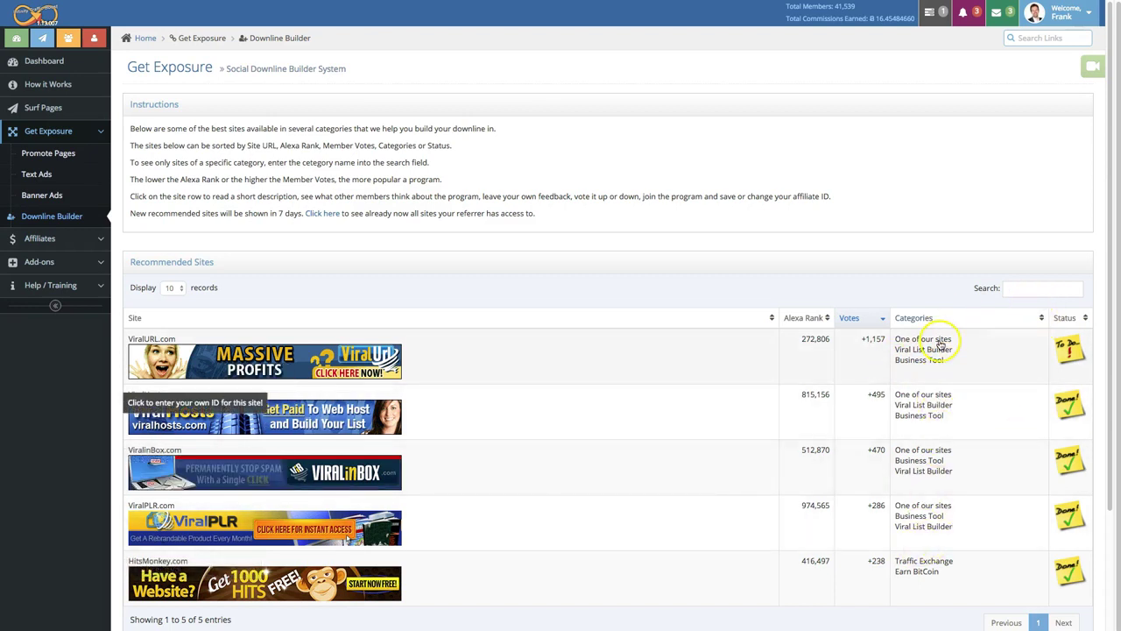
# Step: Filter the sites by searching 'Virader', then clear the search to show all sites
pyautogui.click(1036, 288)
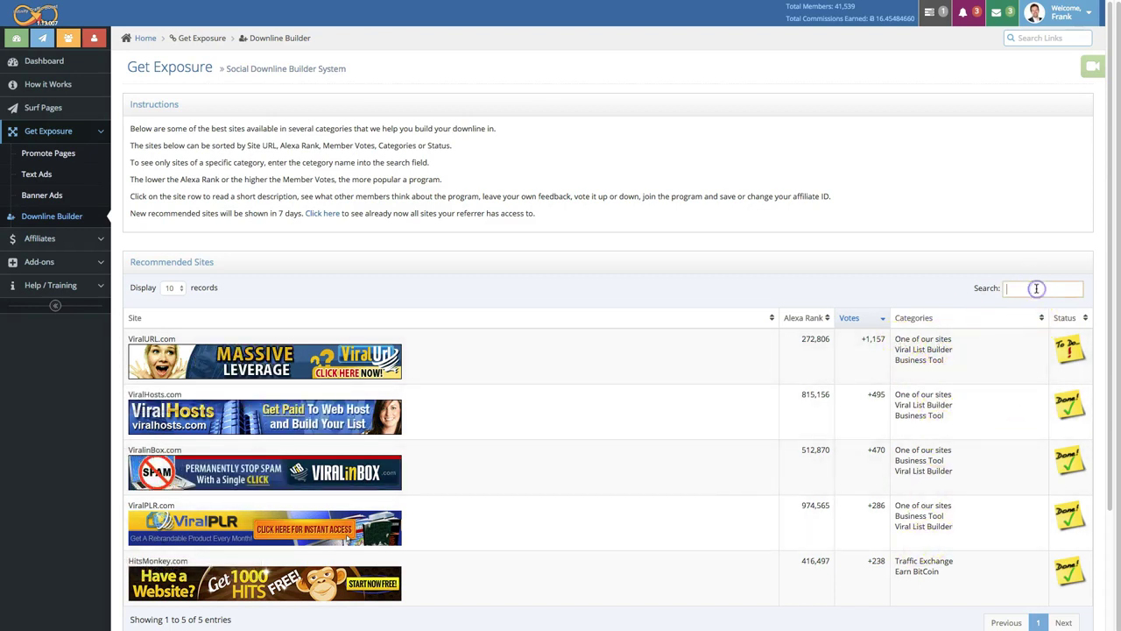
pyautogui.write('V')
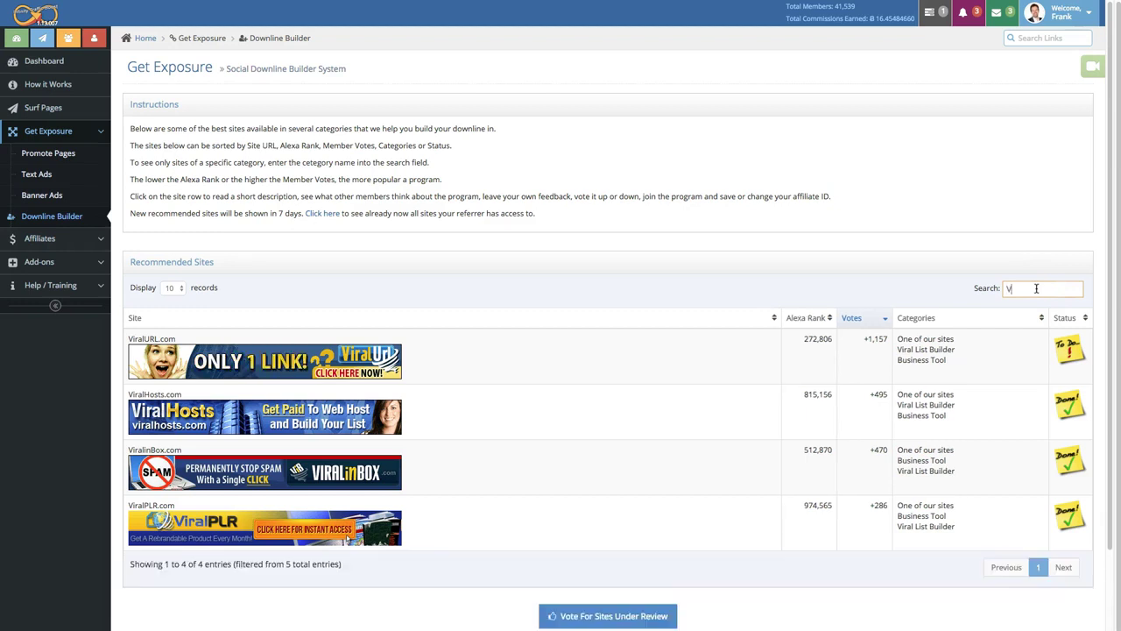
pyautogui.write('iral Li')
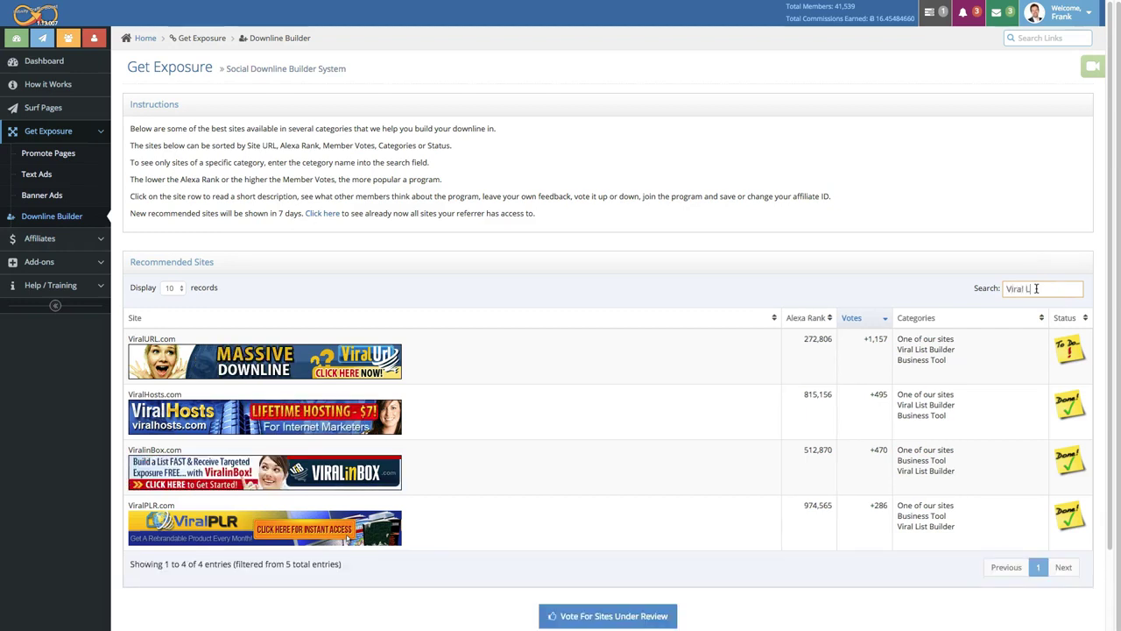
pyautogui.write('der')
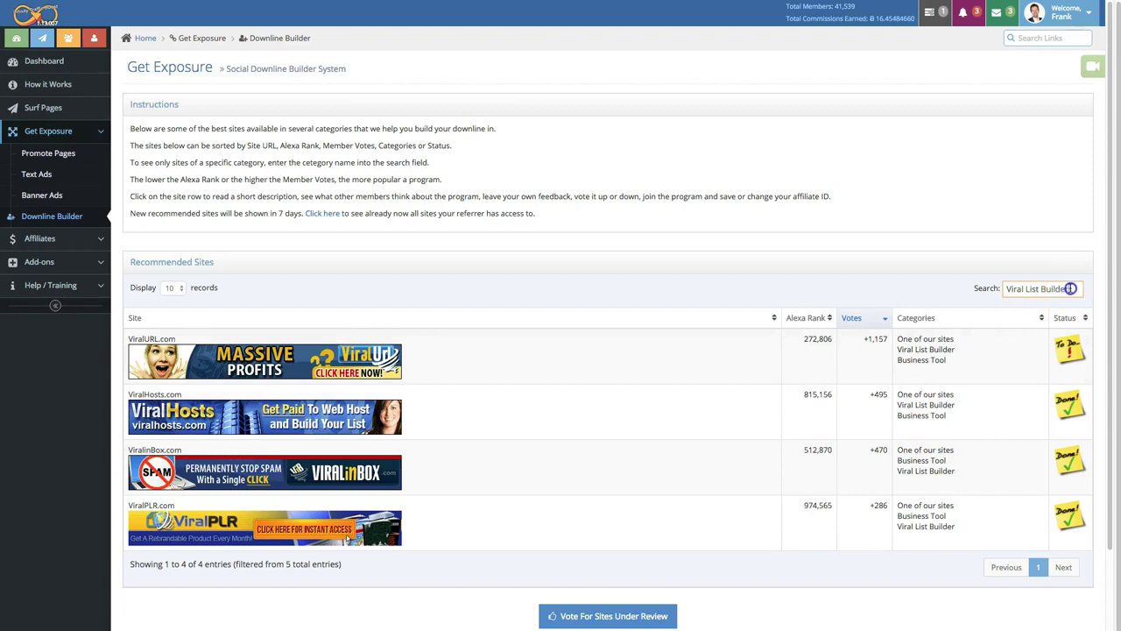
pyautogui.hotkey('ctrl', 'a')
pyautogui.press('BackSpace')
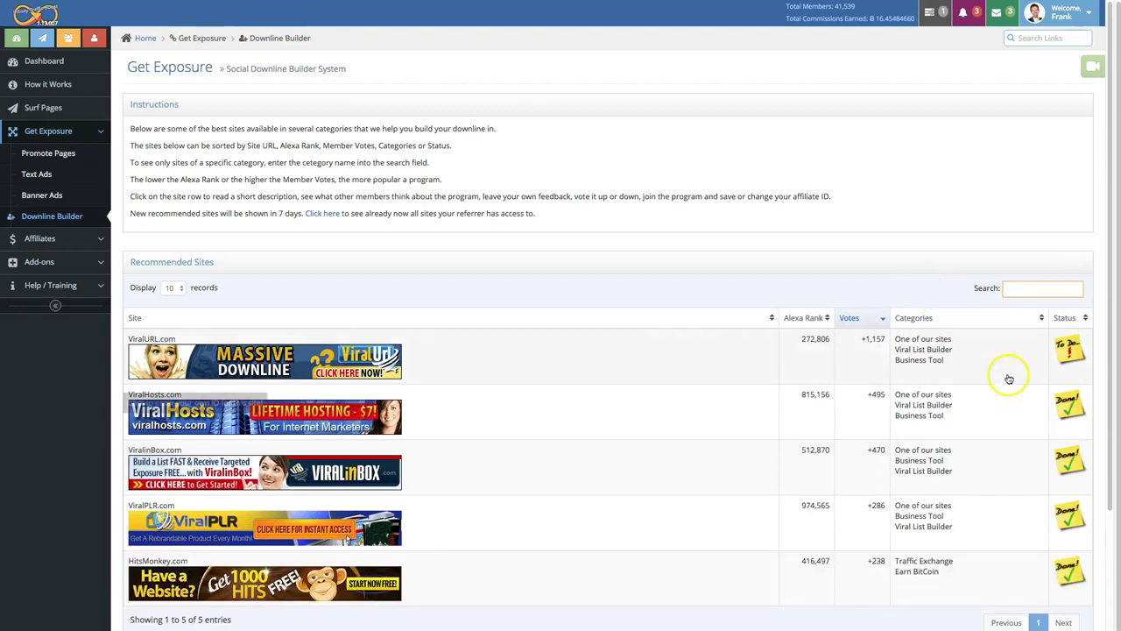
# Step: Sort the sites by Status descending so to-do ViralURL.com is listed first
pyautogui.click(1067, 319)
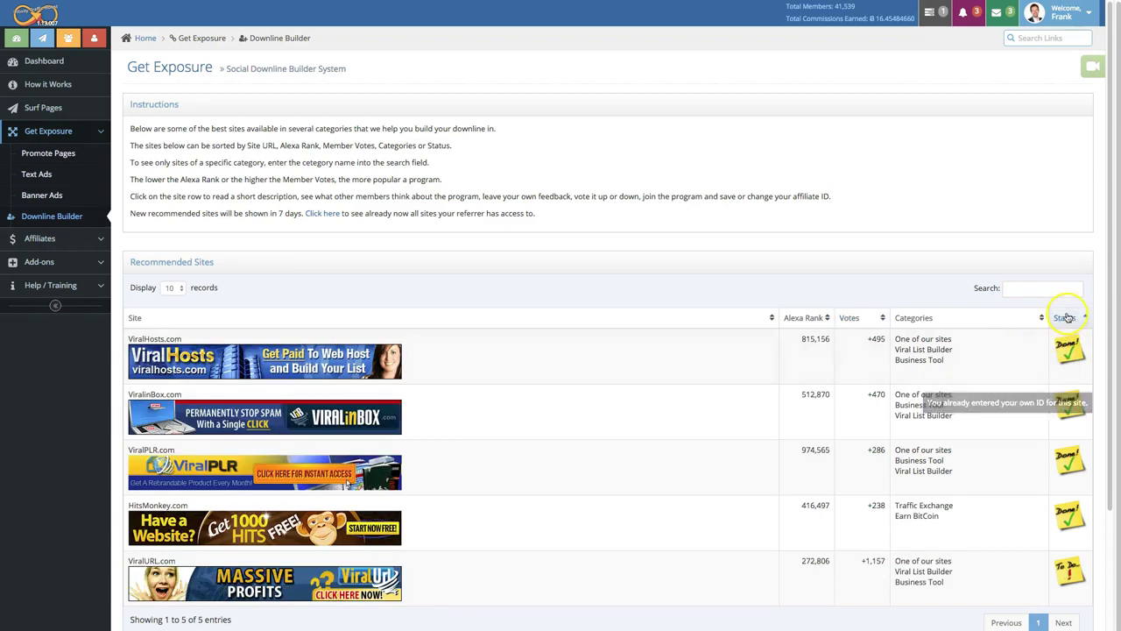
pyautogui.click(1065, 319)
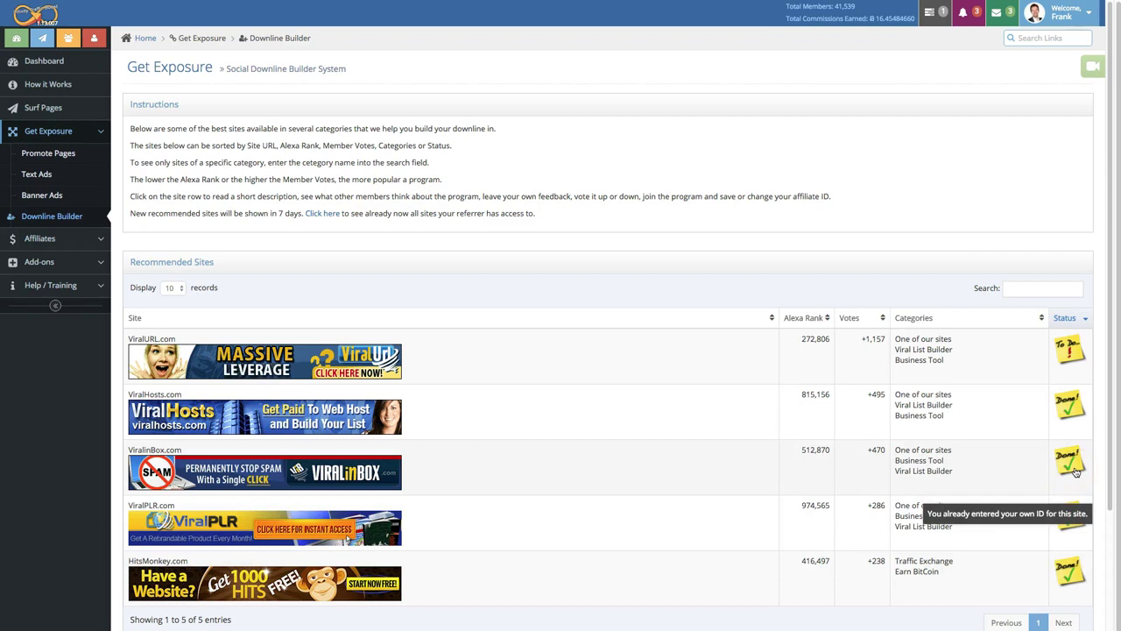
pyautogui.click(1072, 352)
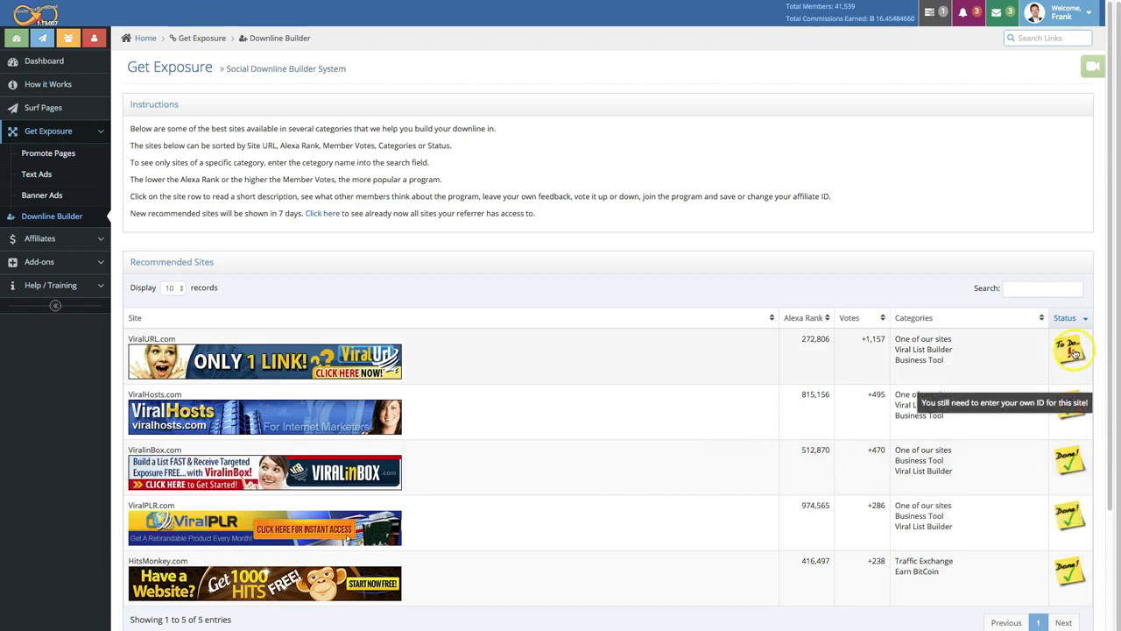
# Step: Open the ViralURL.com Site Details dialog from its row in the list
pyautogui.click(299, 361)
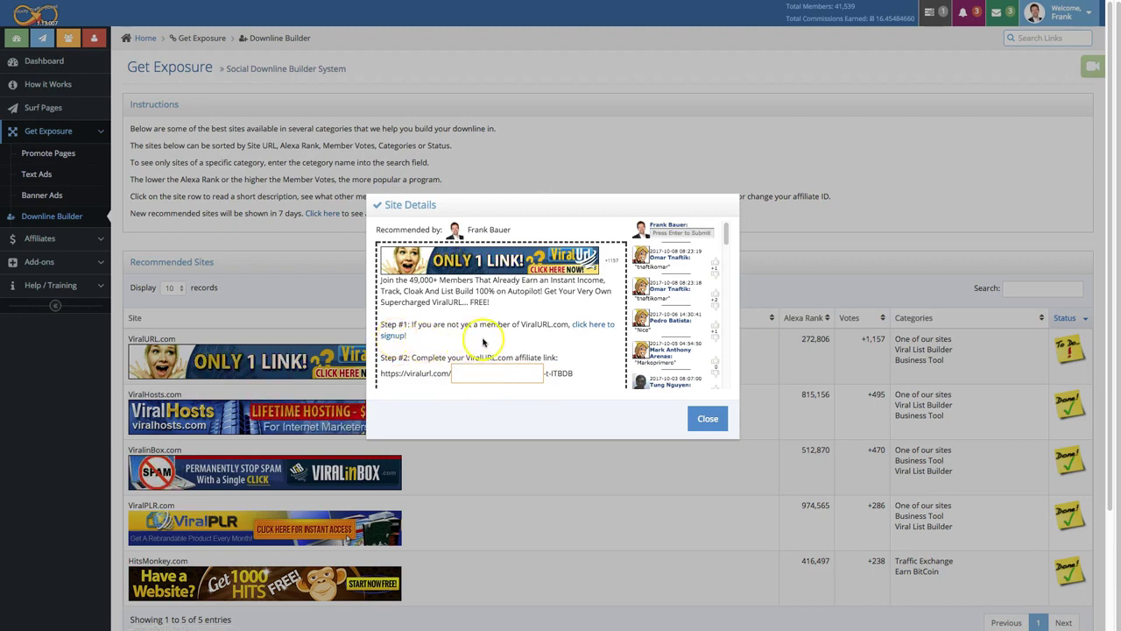
# Step: Enter 'ecommends' into the ViralURL affiliate ID field and save it
pyautogui.scroll(-1, 490, 351)
pyautogui.click(510, 362)
pyautogui.write('r')
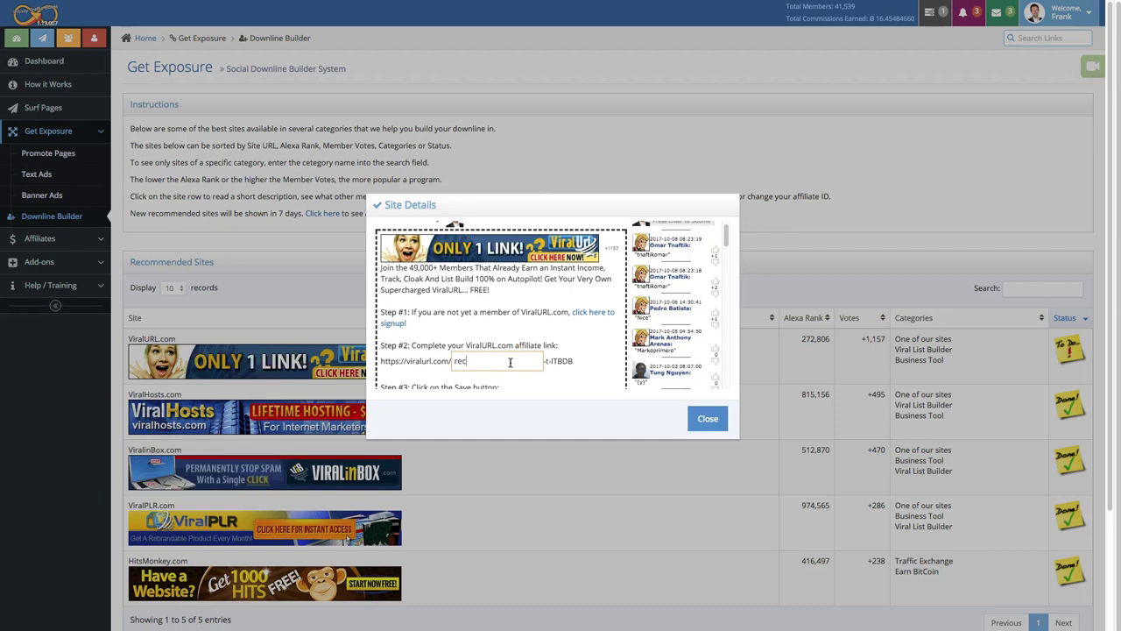
pyautogui.write('ecommends')
pyautogui.scroll(-2, 500, 350)
pyautogui.scroll(-1, 500, 351)
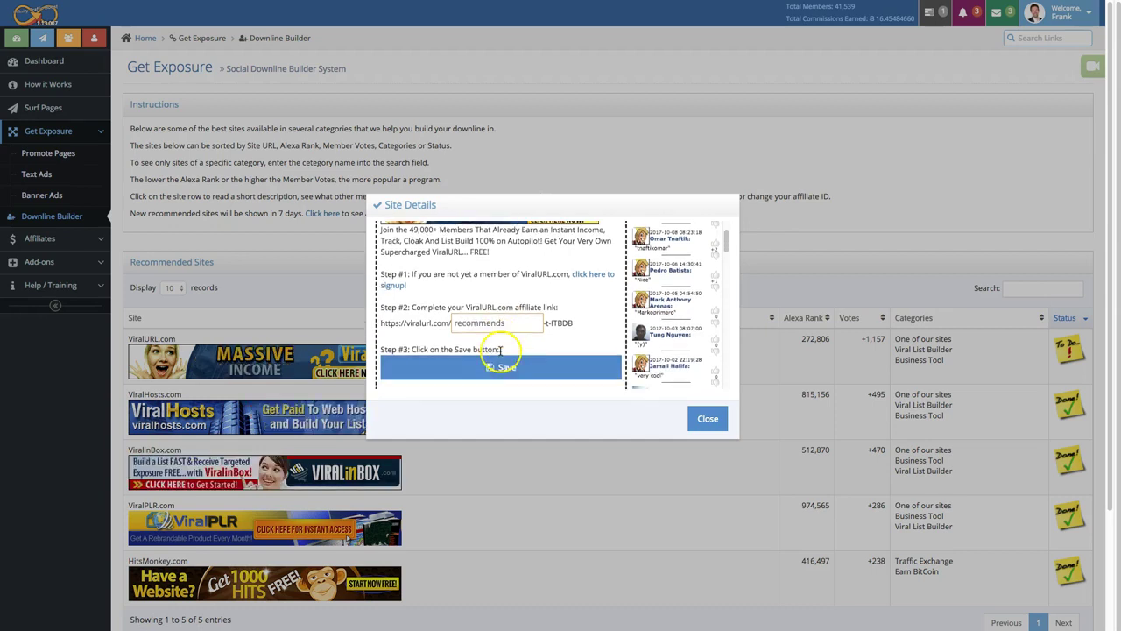
pyautogui.click(489, 368)
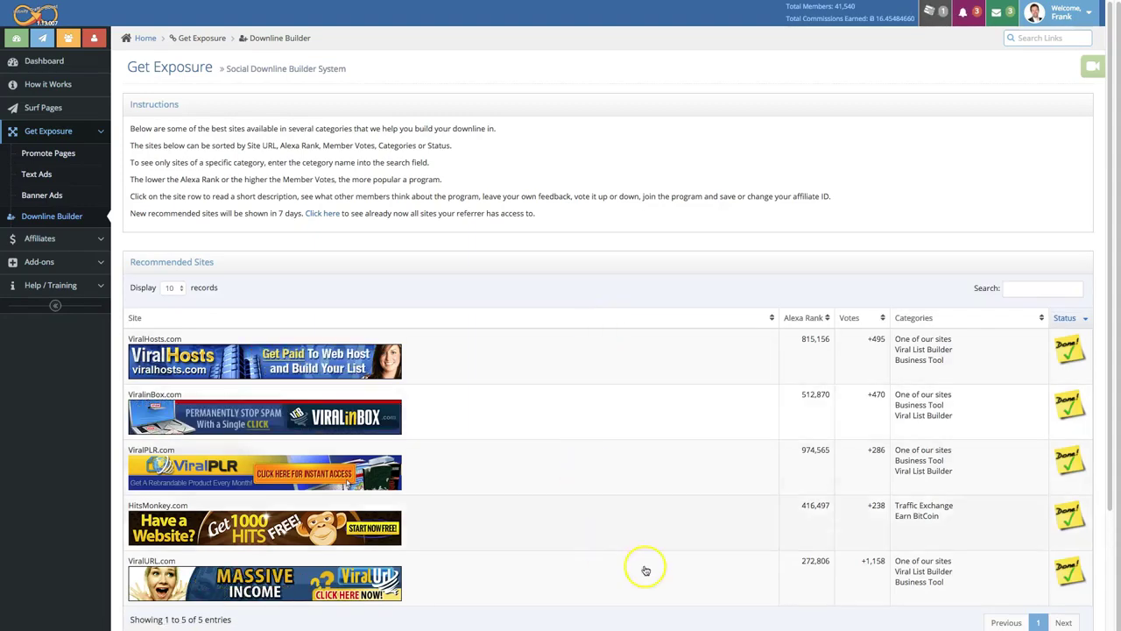
# Step: Append '$$$$' to the ViralURL affiliate ID, save, and dismiss the invalid-ID warning
pyautogui.click(368, 578)
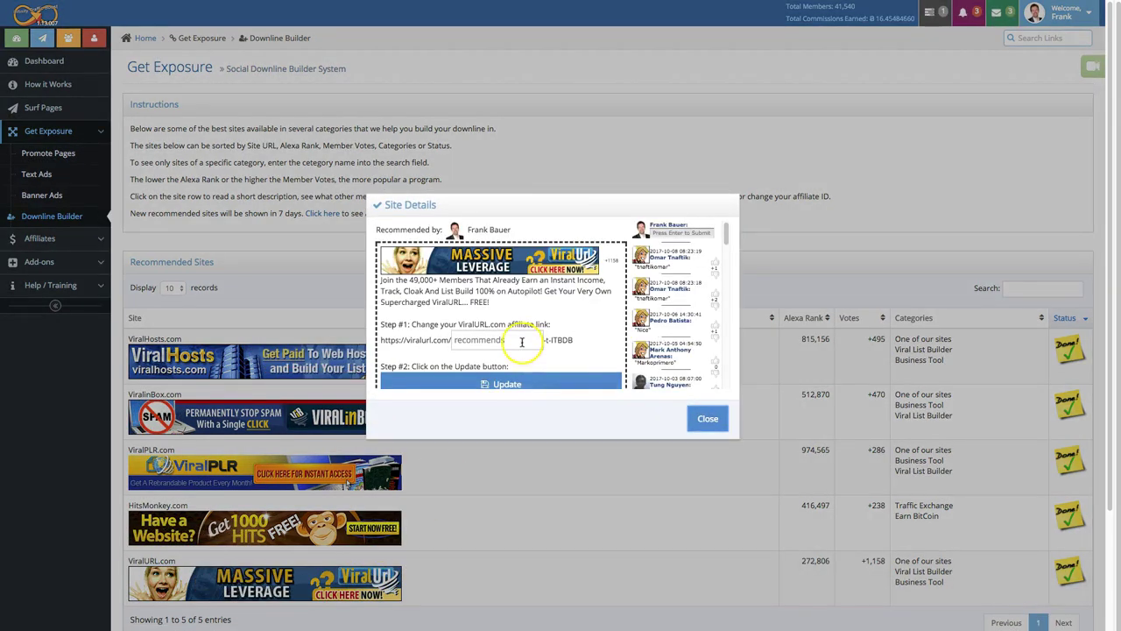
pyautogui.click(517, 341)
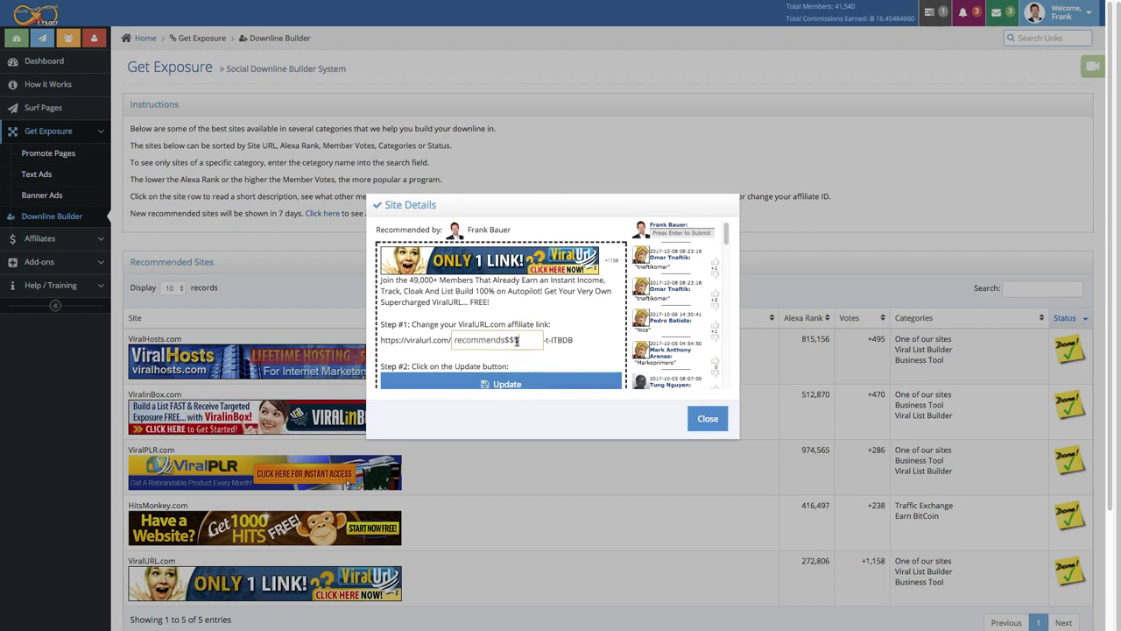
pyautogui.write('$$$$')
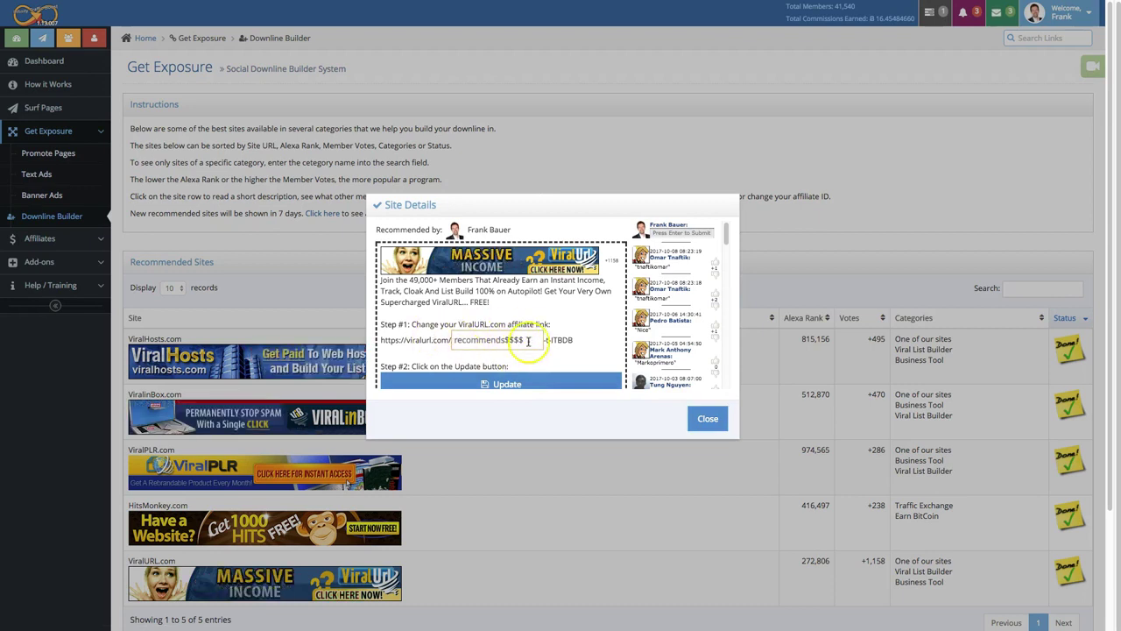
pyautogui.click(506, 384)
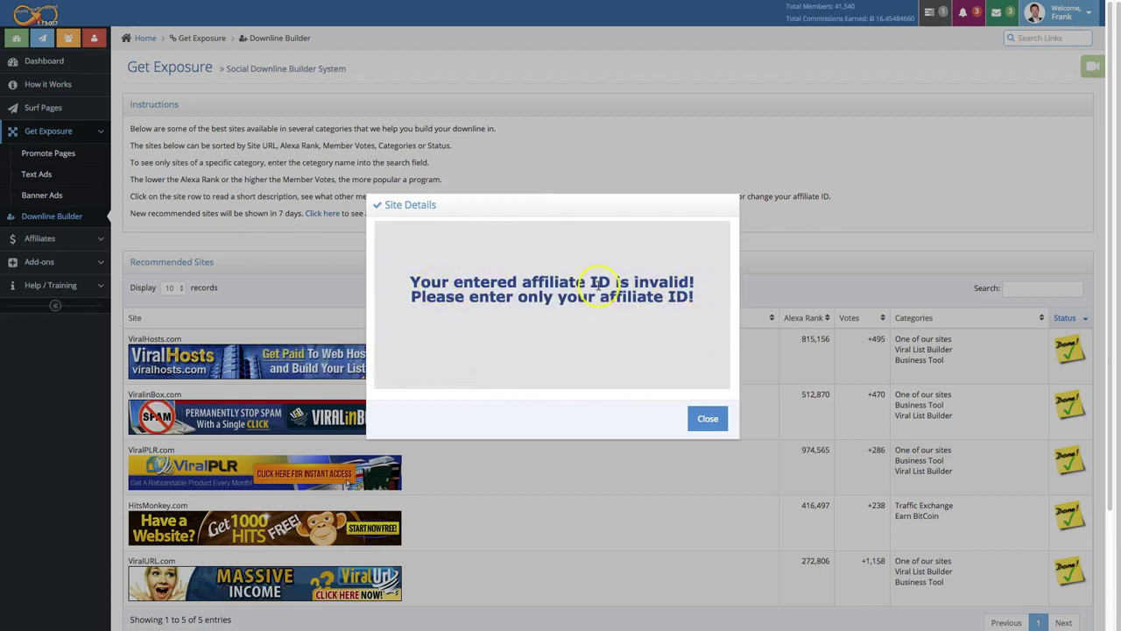
pyautogui.click(706, 420)
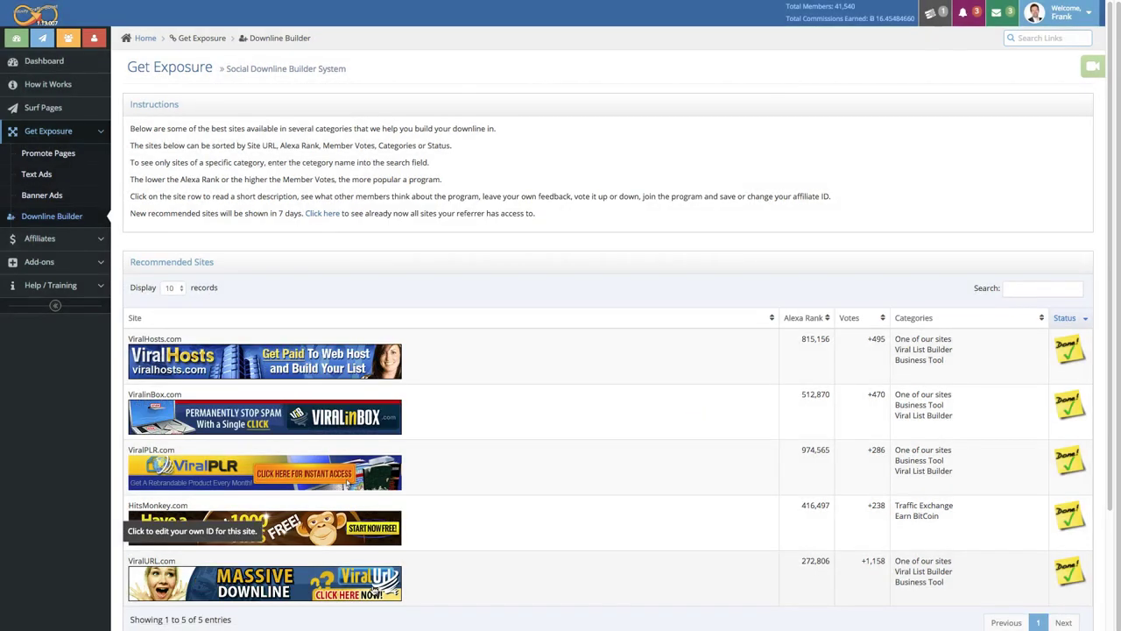
# Step: Reopen ViralURL.com's details, scroll through its member comments, and close the dialog
pyautogui.click(373, 588)
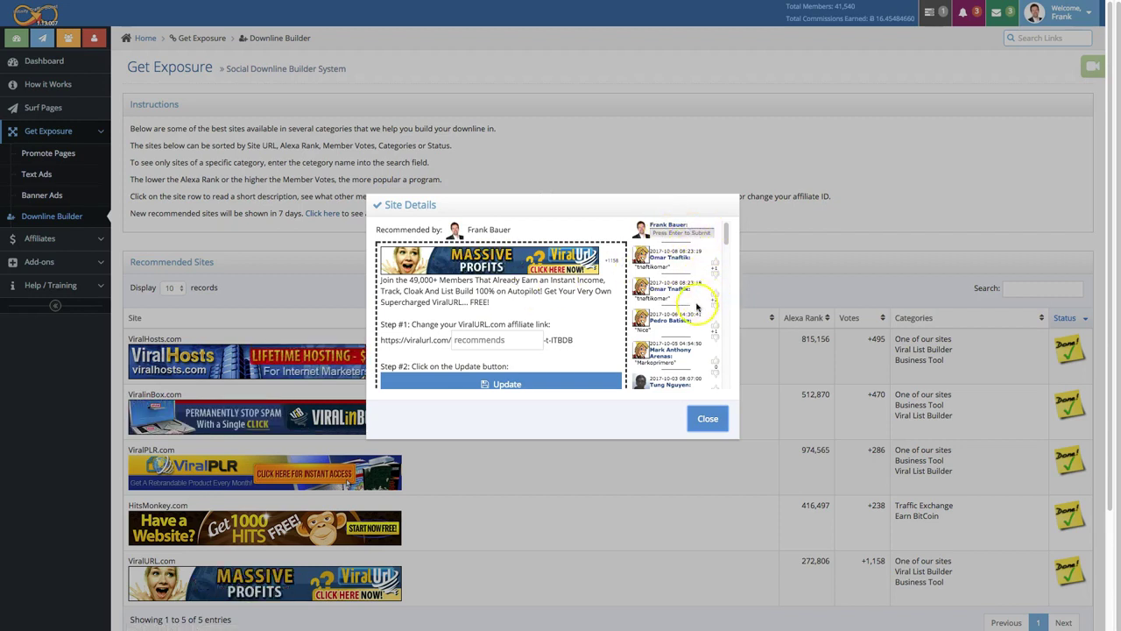
pyautogui.scroll(-1, 697, 297)
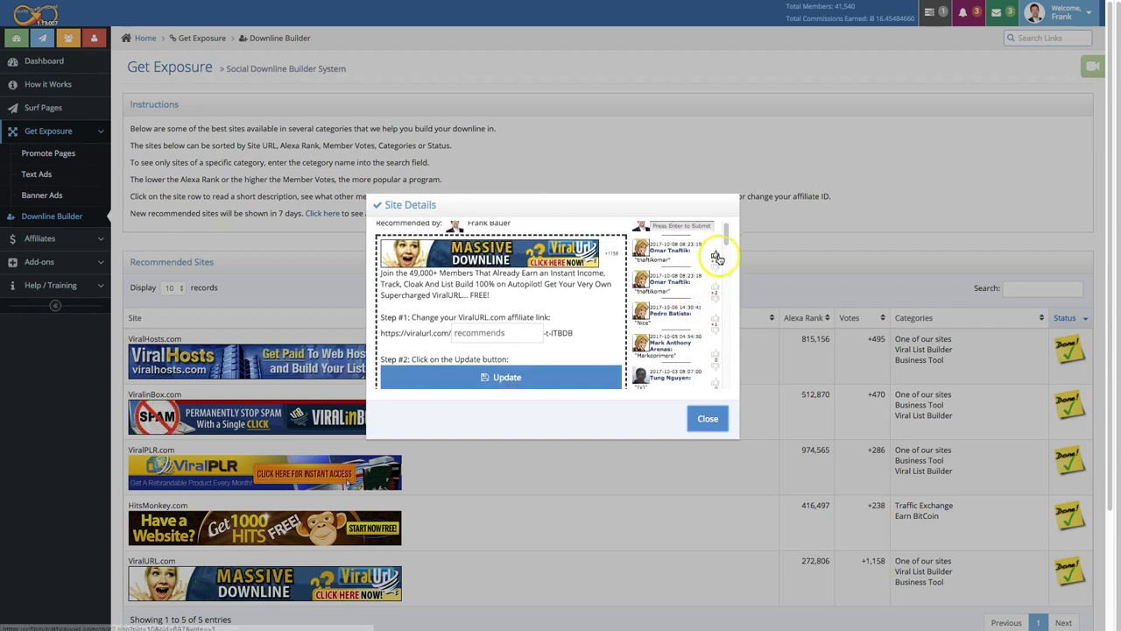
pyautogui.scroll(-1, 695, 307)
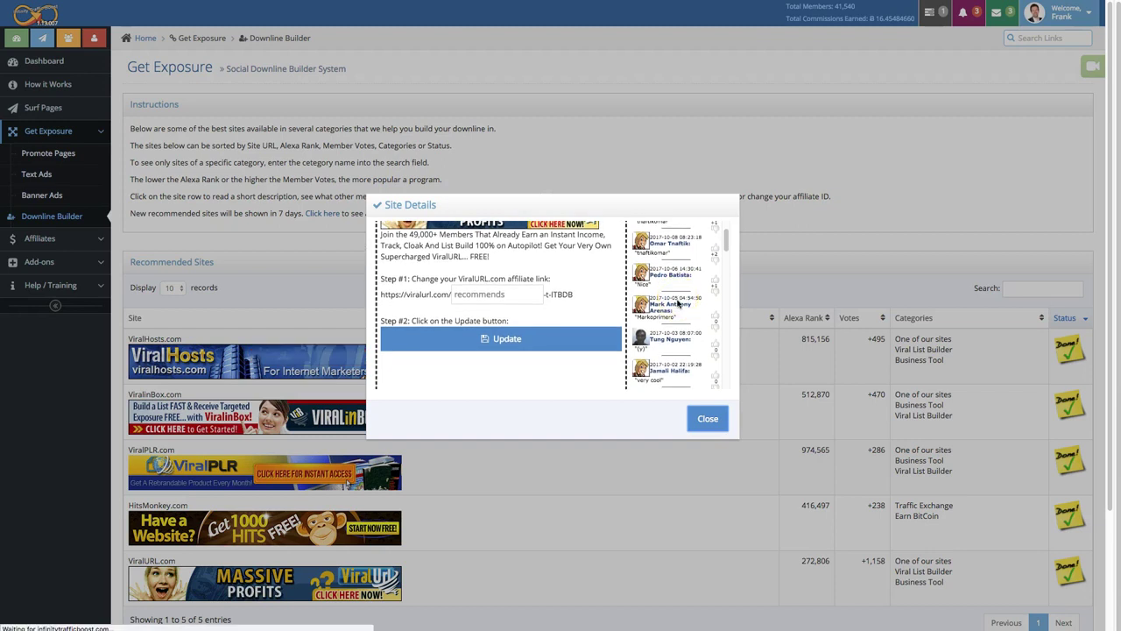
pyautogui.scroll(1, 683, 289)
pyautogui.scroll(1, 690, 273)
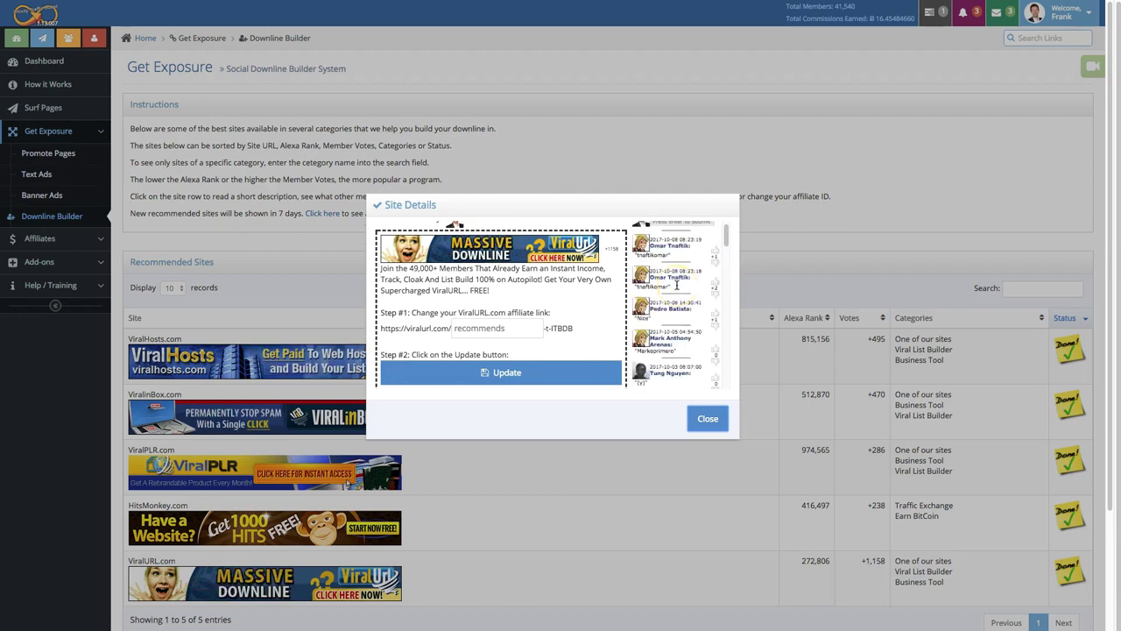
pyautogui.scroll(-1, 676, 285)
pyautogui.scroll(1, 676, 285)
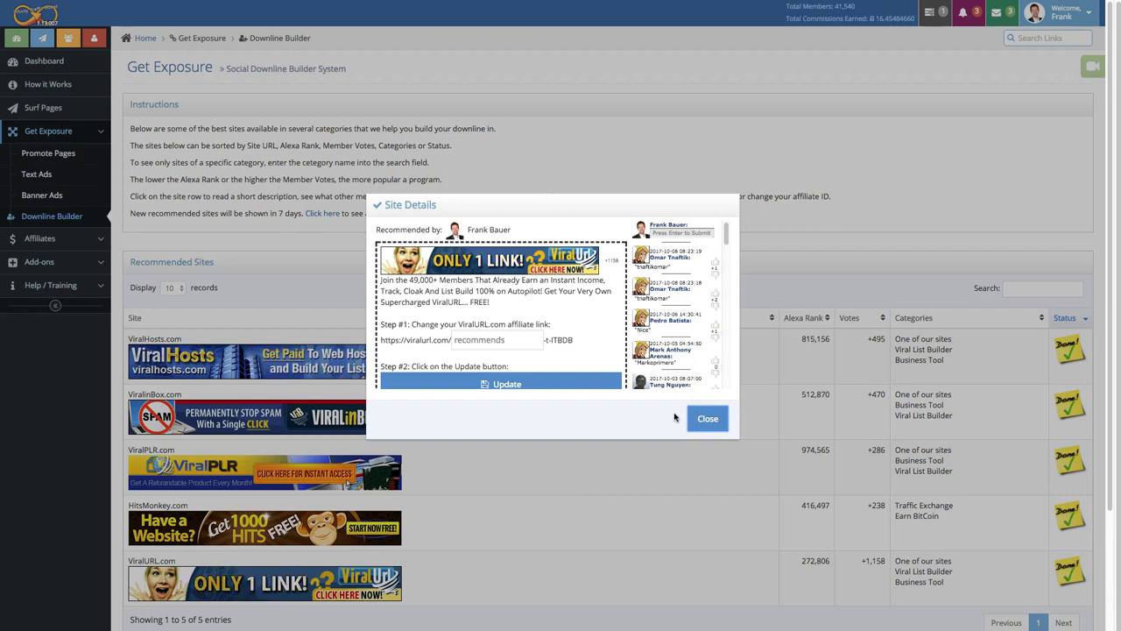
pyautogui.click(707, 418)
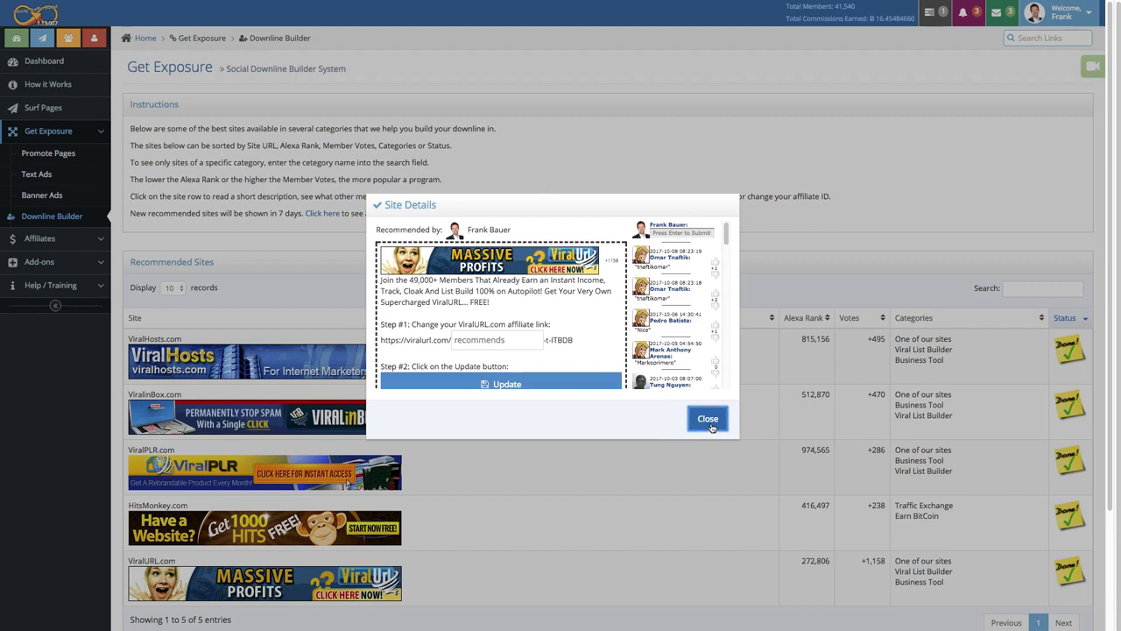
pyautogui.click(650, 408)
# Step: Open the Vote For Sites Under Review list
pyautogui.scroll(-1, 653, 407)
pyautogui.scroll(-2, 652, 405)
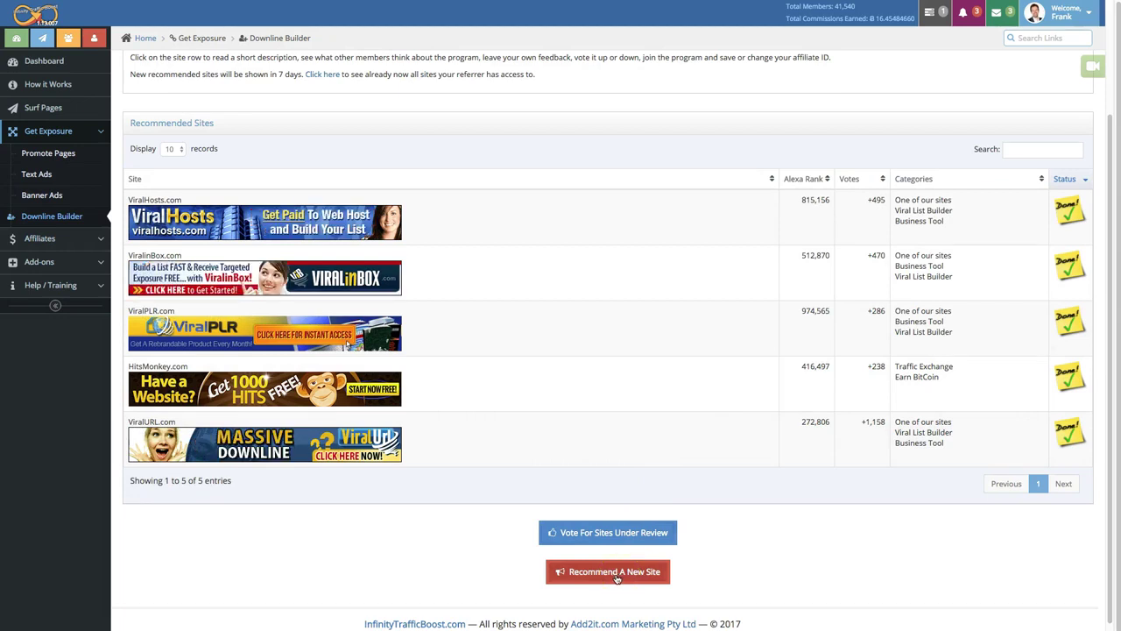
pyautogui.click(620, 533)
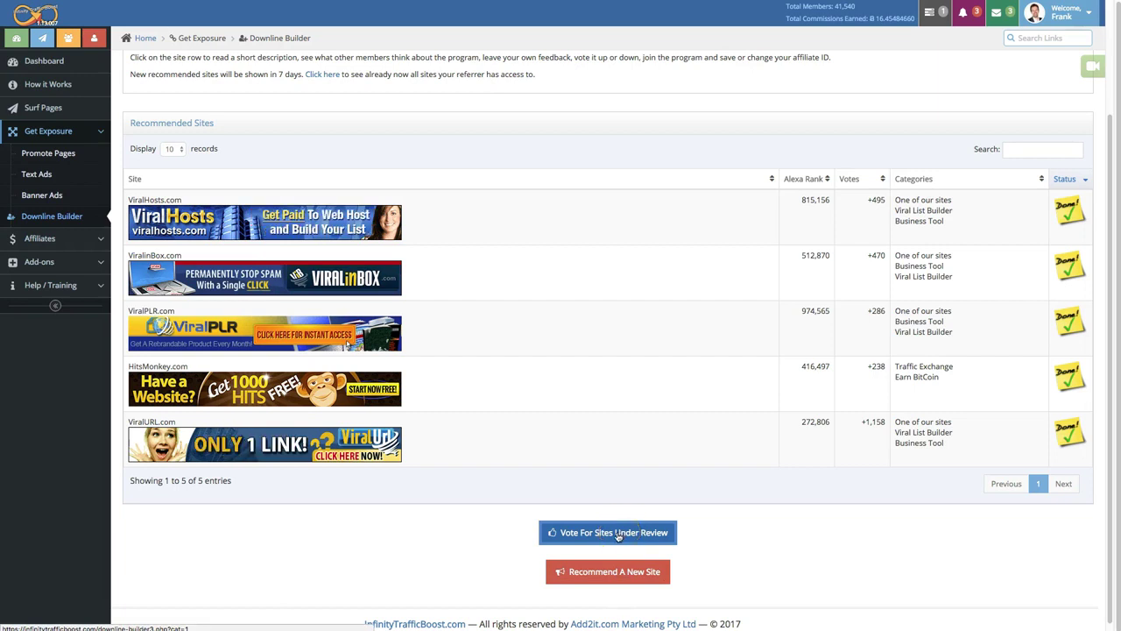
pyautogui.click(616, 536)
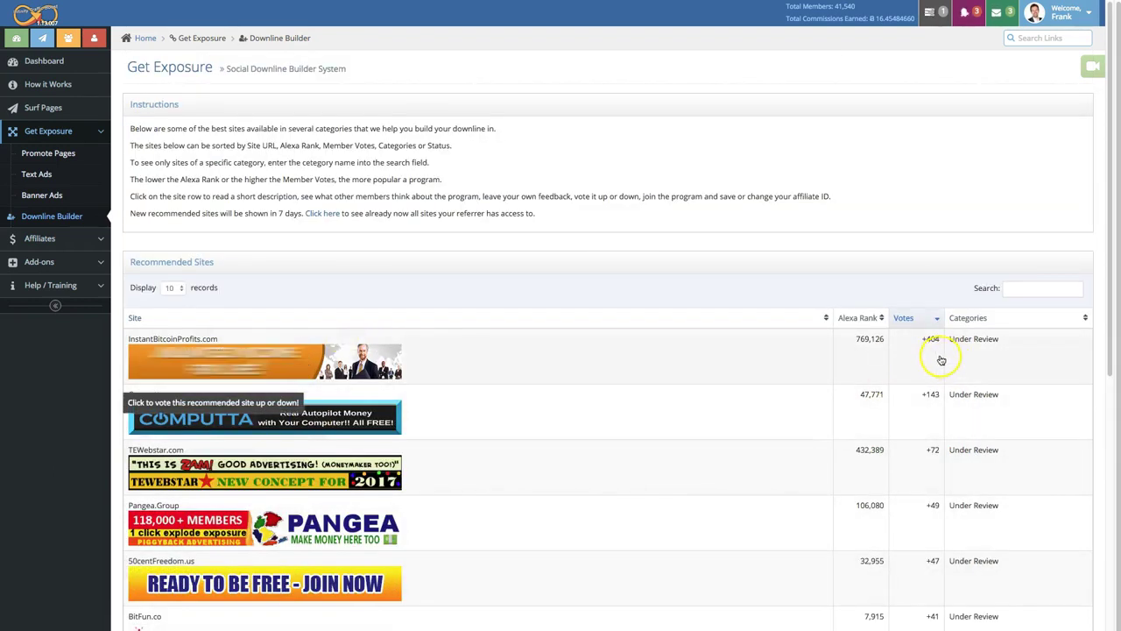
pyautogui.moveTo(930, 339)
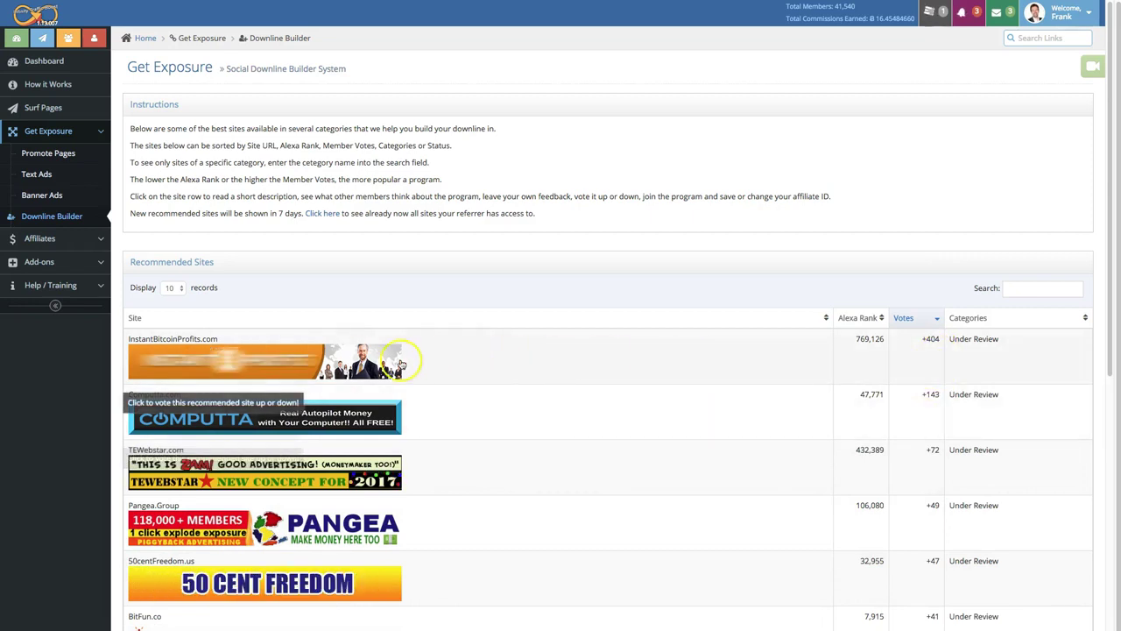
# Step: View InstantBitcoinProfits.com's site details and comments, then close them
pyautogui.click(348, 363)
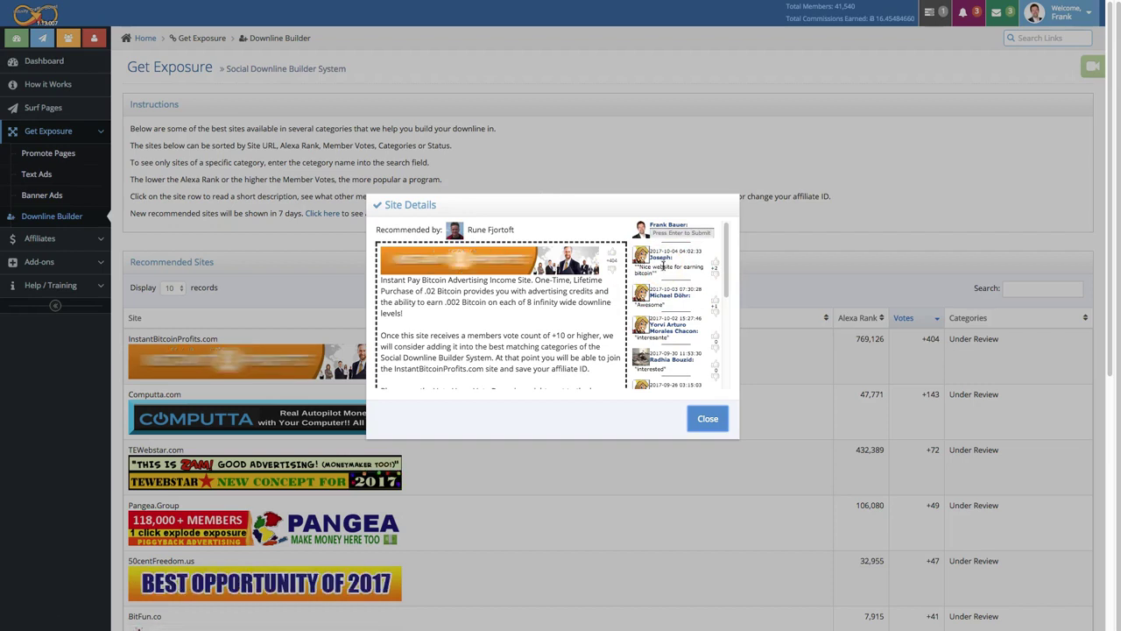
pyautogui.click(680, 254)
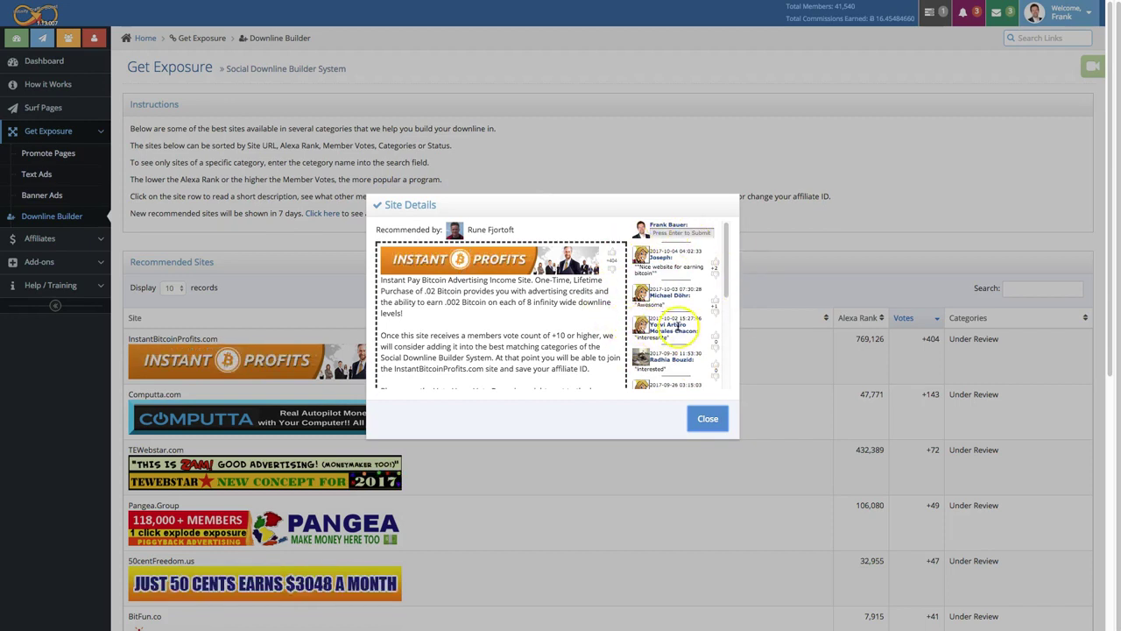
pyautogui.click(708, 420)
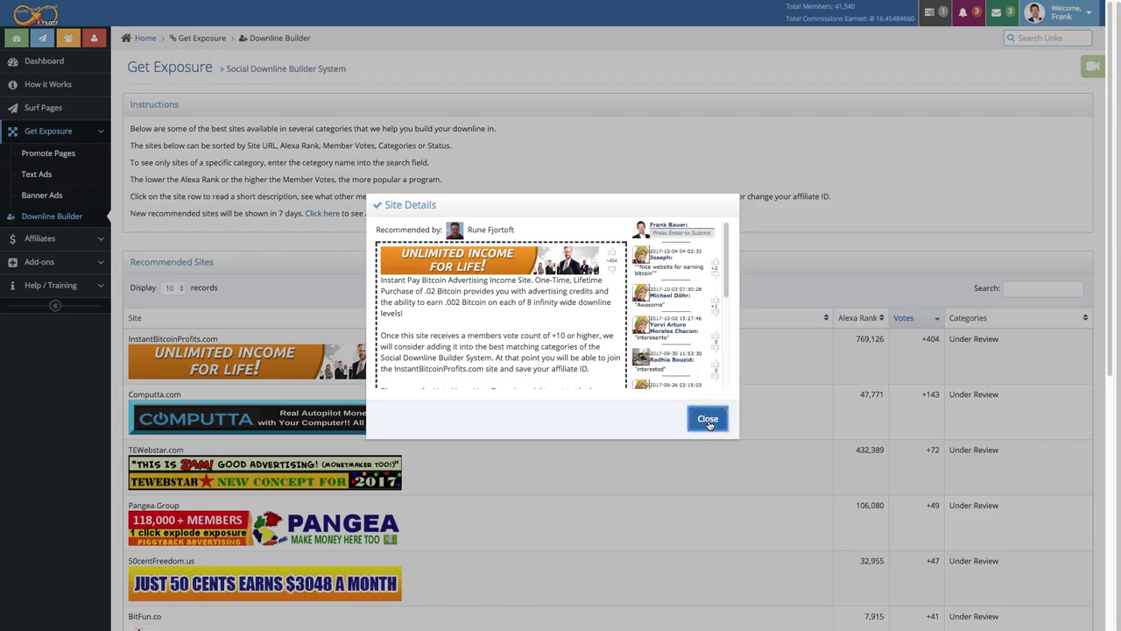